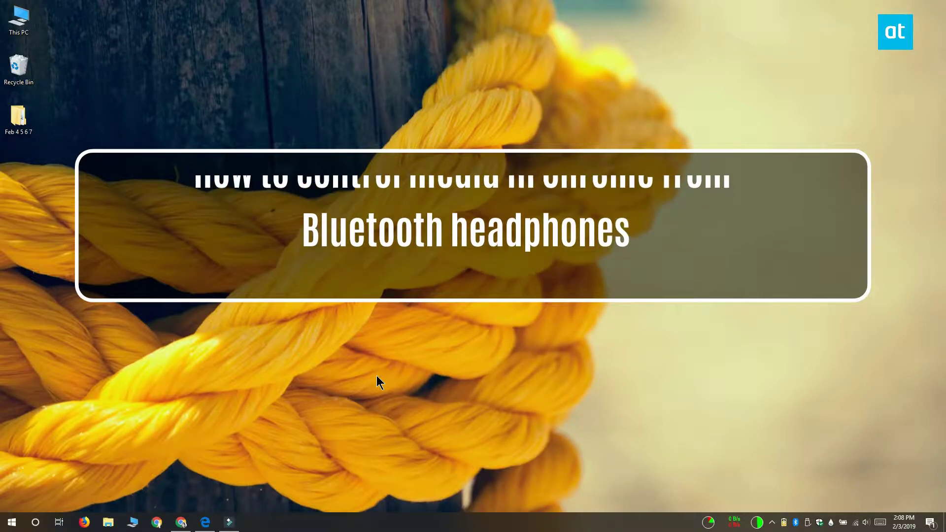
Open Windows Settings to Bluetooth & other devices, with the Mi Sports Bluetooth Earphones connected
click(8, 517)
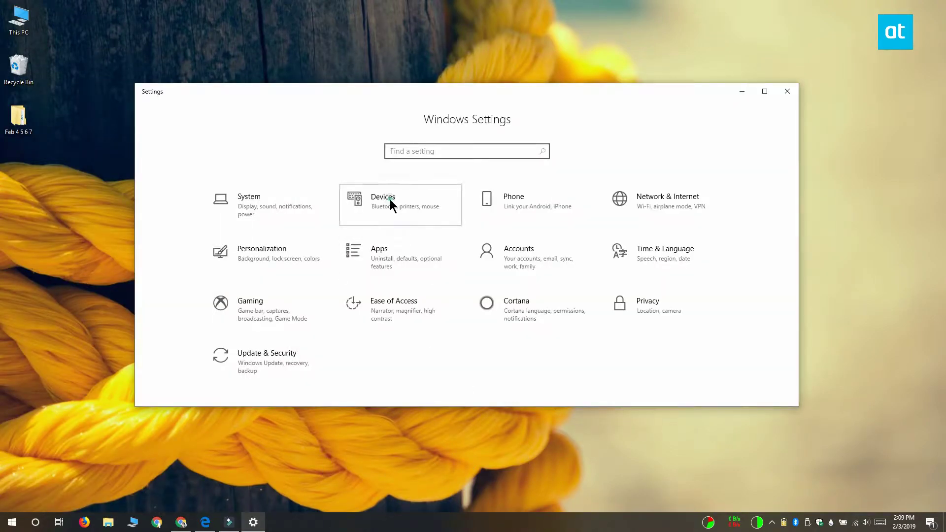
click(389, 201)
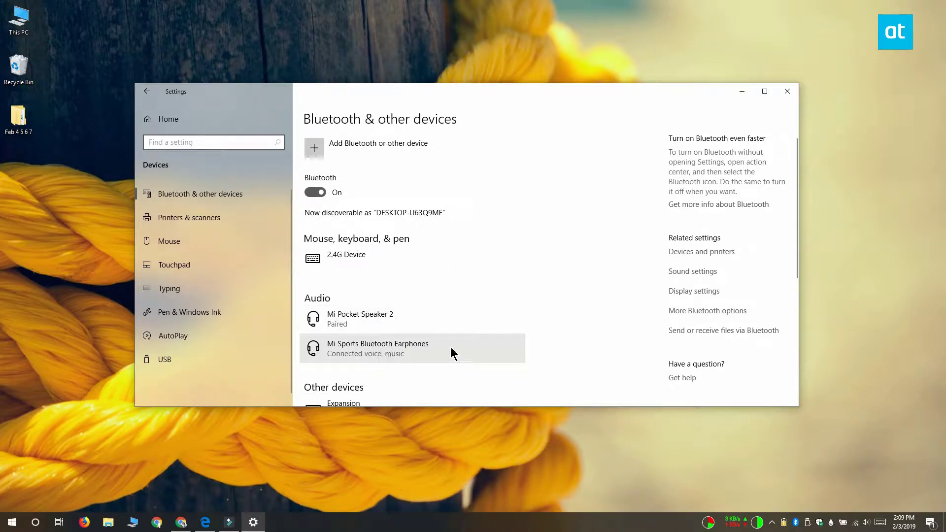
Minimize Settings and add the Streamkeys extension to Chrome from the Chrome Web Store
click(741, 91)
click(181, 522)
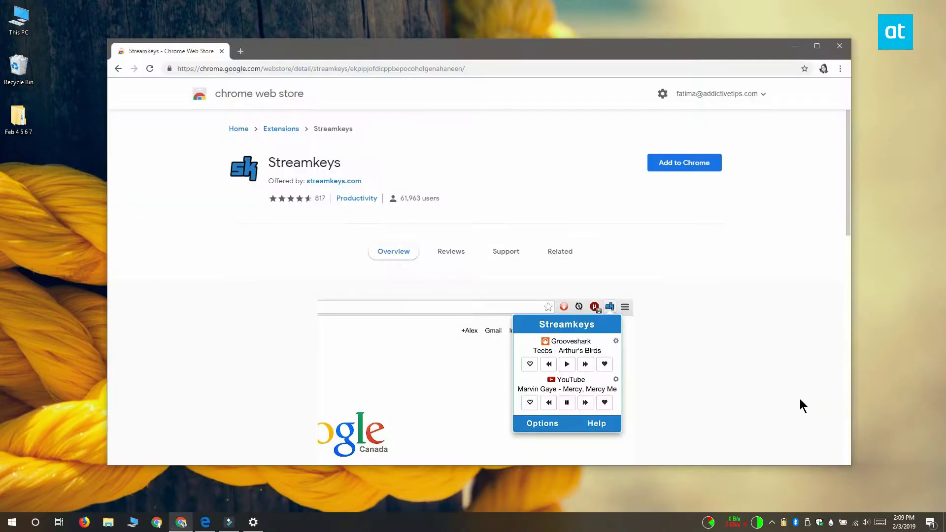
click(690, 164)
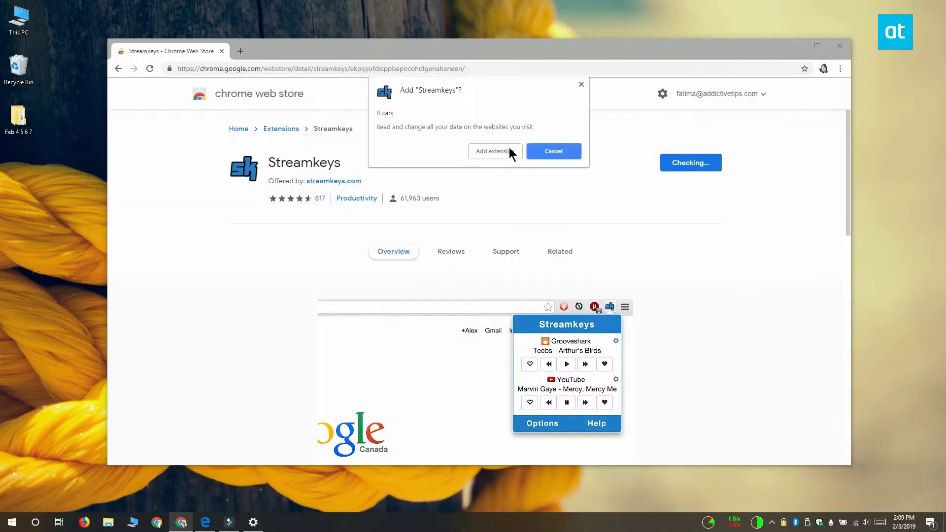
click(509, 152)
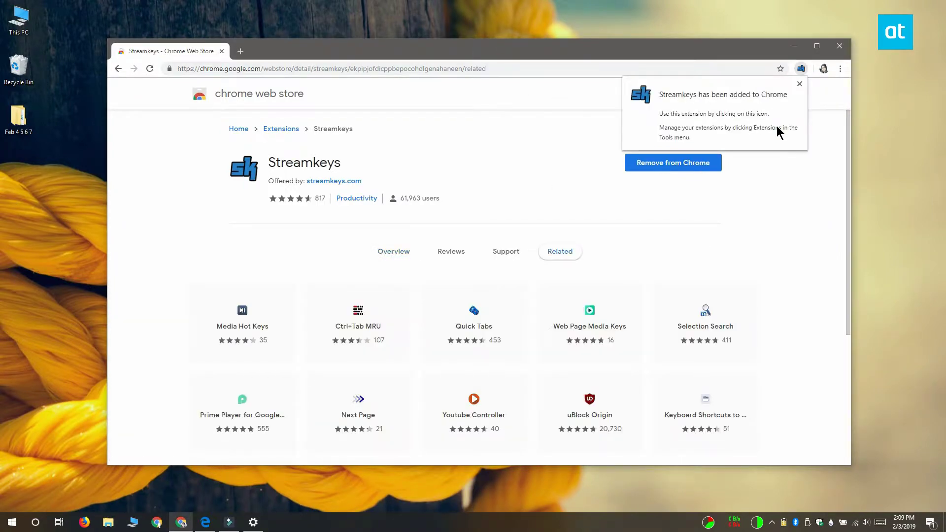
Open a new tab and go to the autocompleted youtube.com address
click(241, 52)
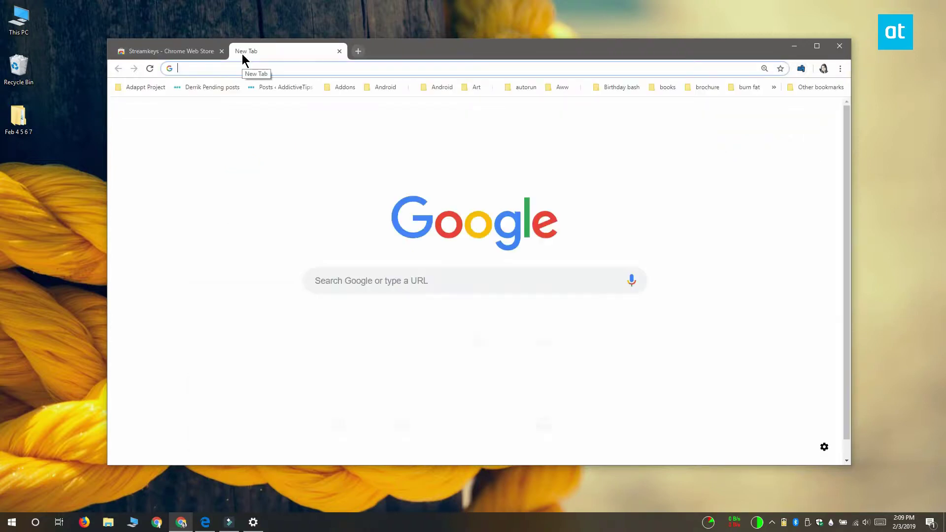
text(y)
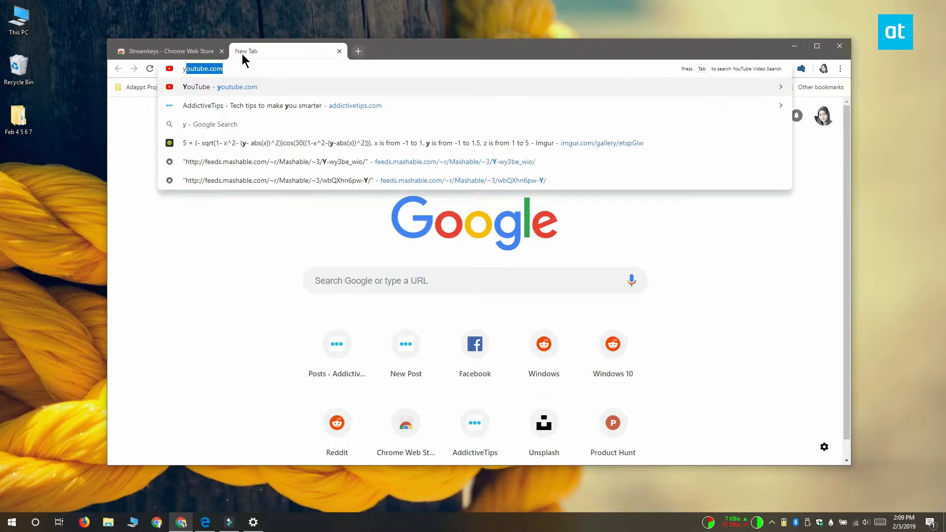
key(Return)
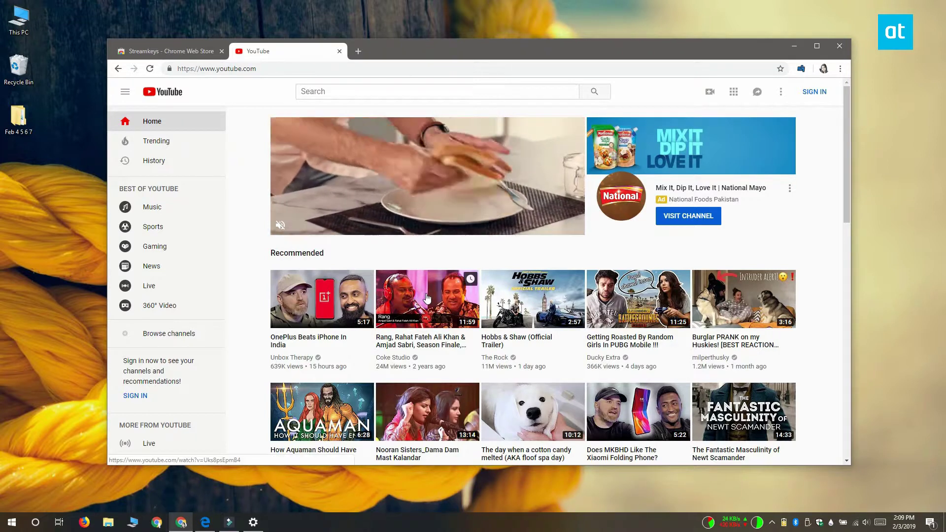
scroll(427, 298, down, 2)
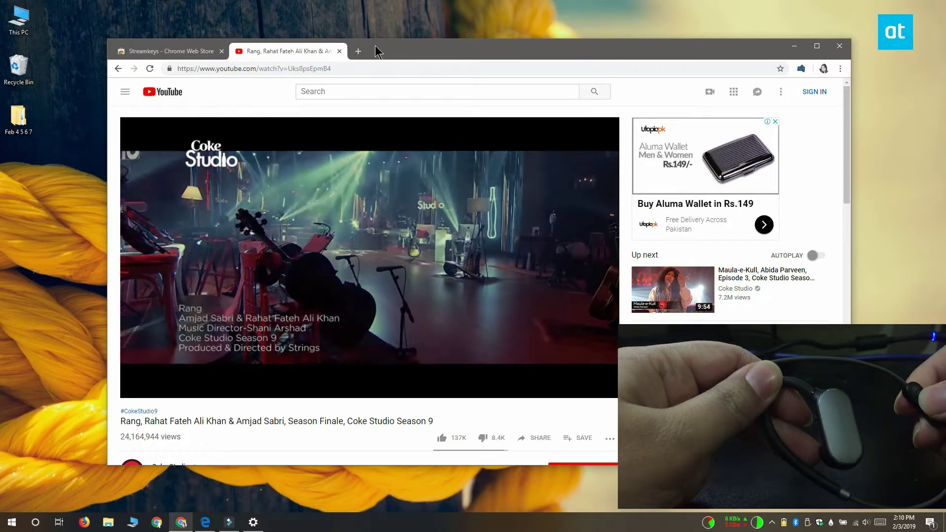
Pause the Coke Studio 'Rang' video with the earphone media button, then resume it
key(XF86AudioPlay)
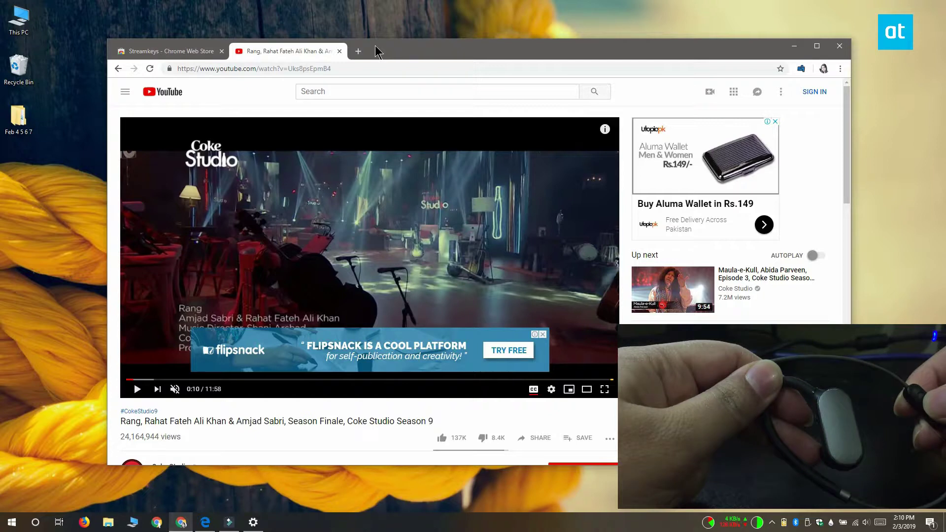
key(XF86AudioPlay)
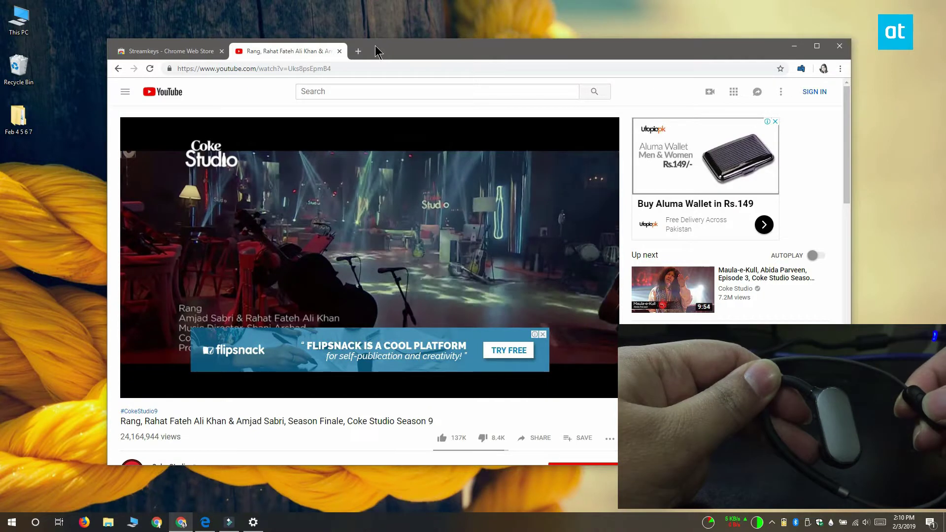